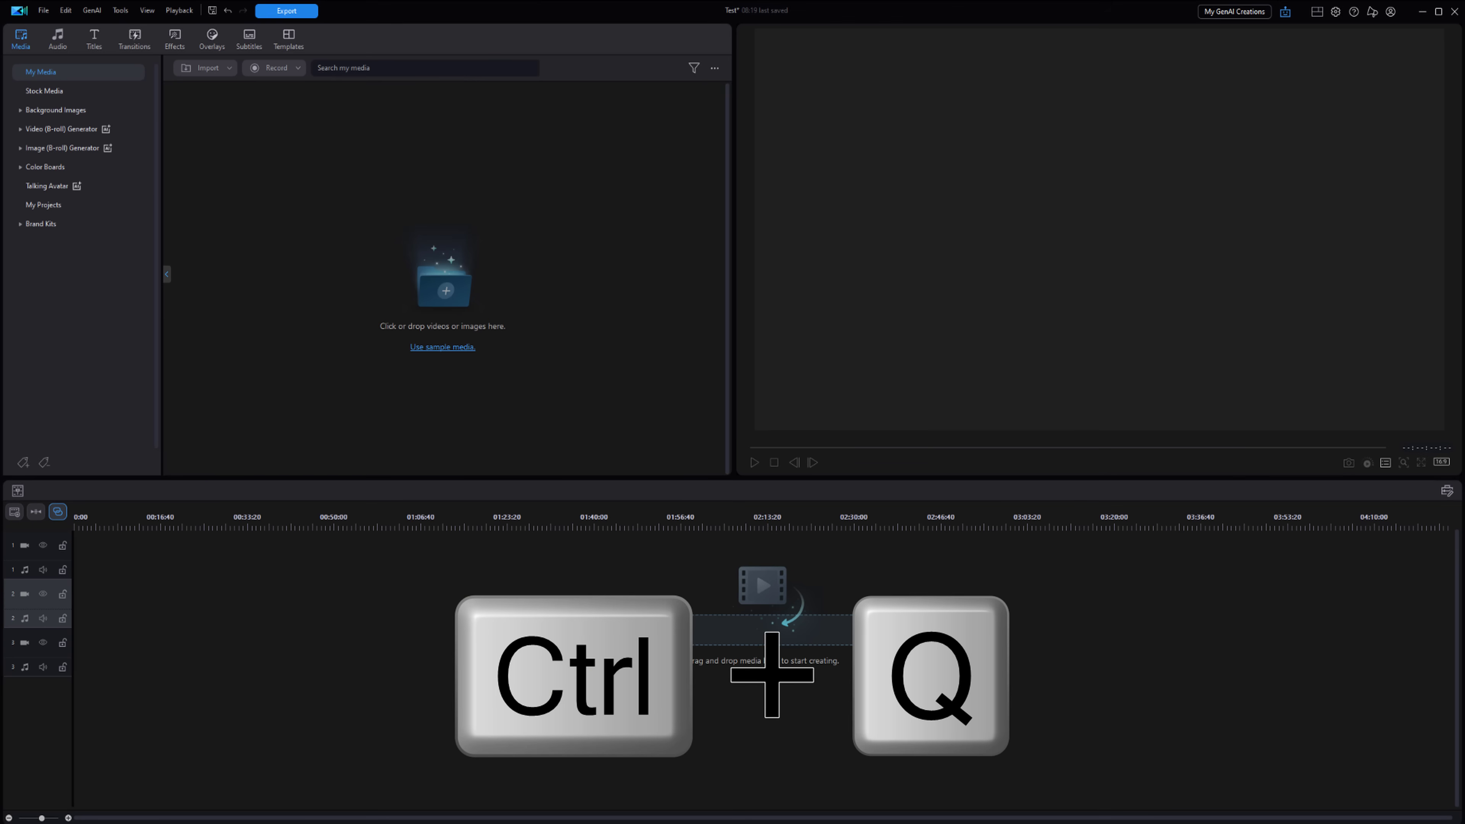
- Multi-select the MP4 clips Mountain Bike, Surfing, Bike Race, Dirt Bikes and Boats Shore and Mountains and import them
key("ctrl+q")
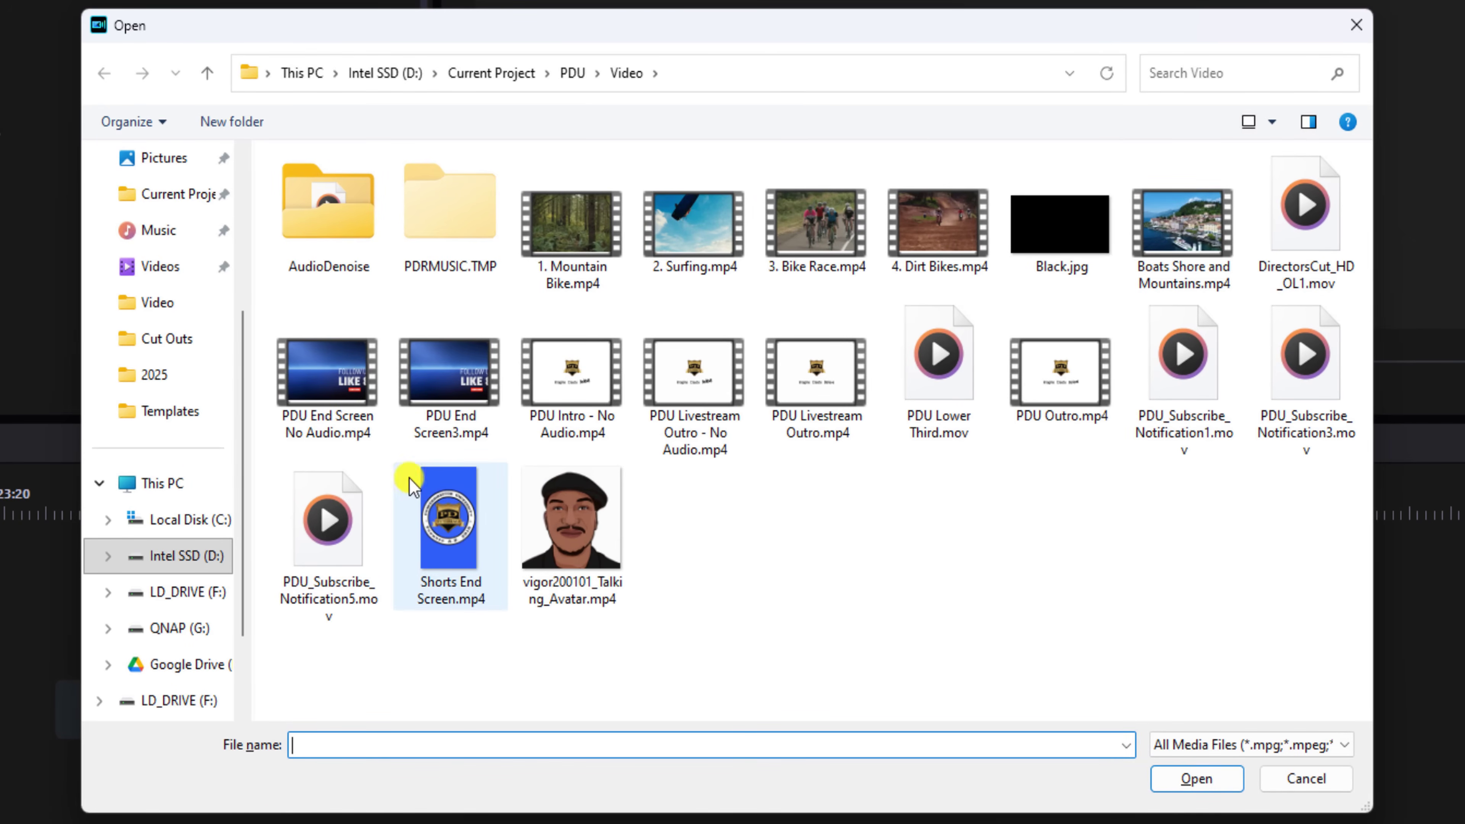
left_click(560, 230)
left_click(692, 226, "ctrl")
left_click(806, 230, "ctrl")
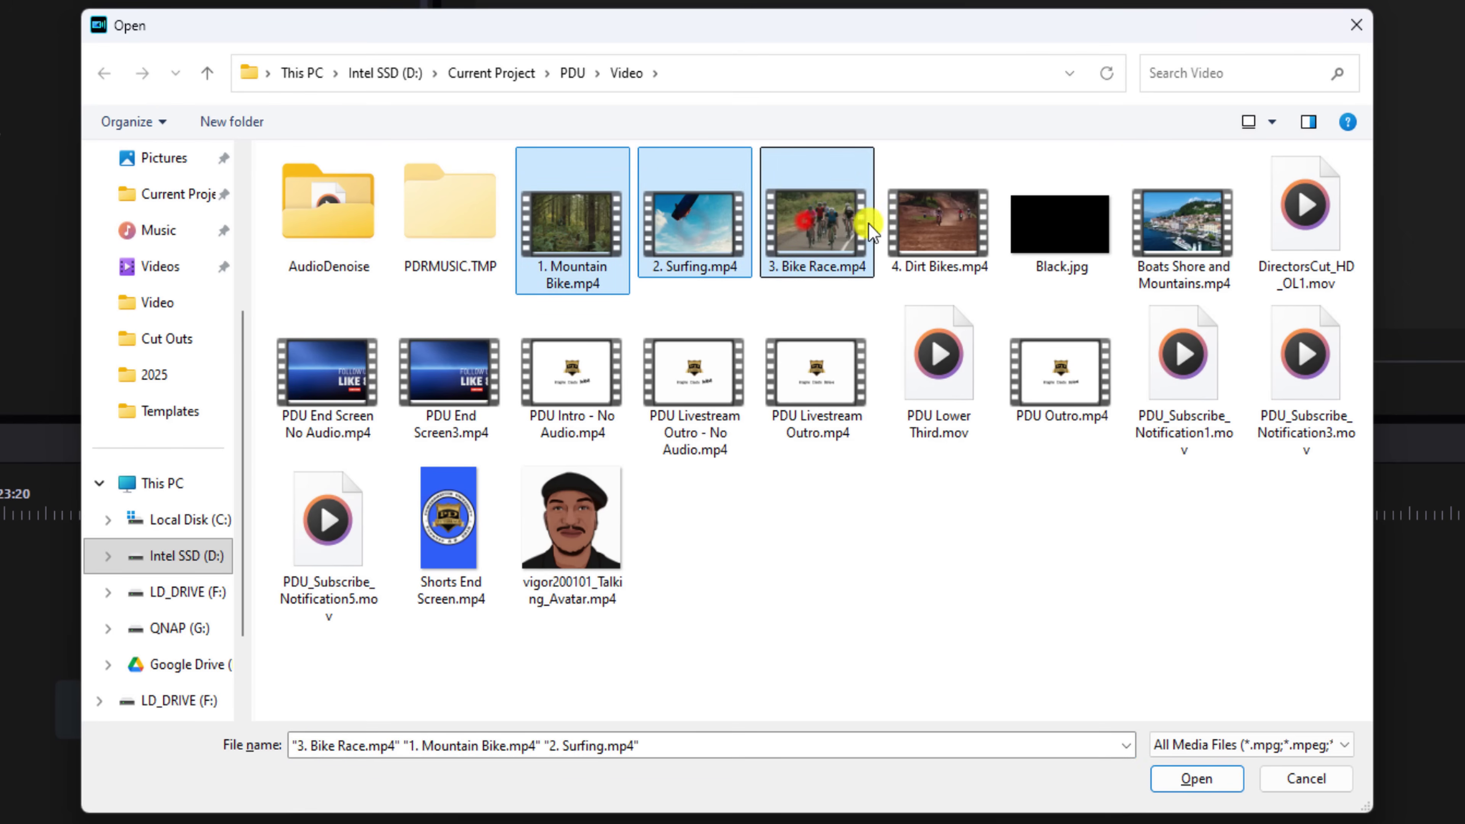
left_click(936, 229, "ctrl")
left_click(1214, 232, "ctrl")
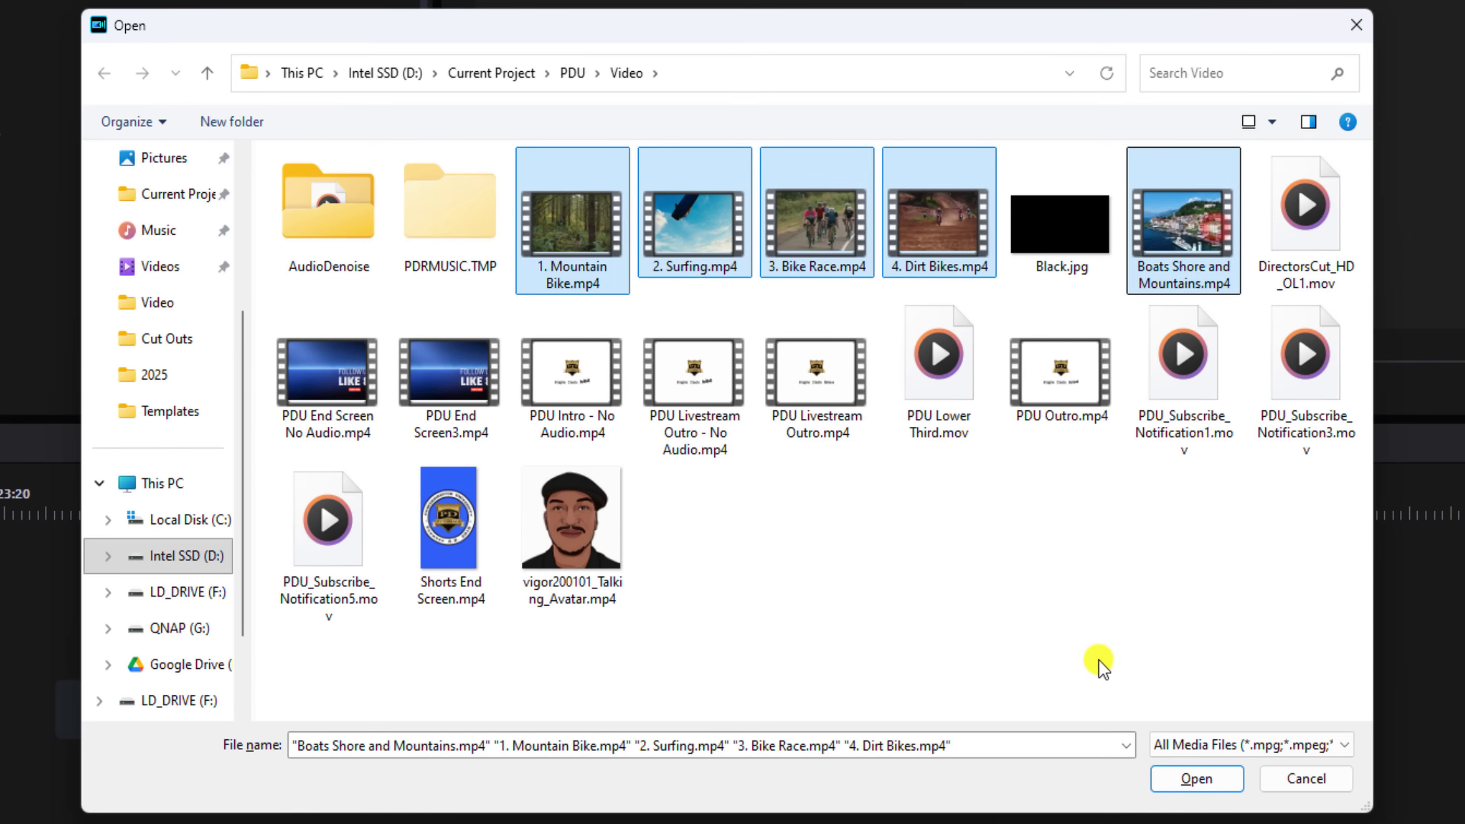
left_click(1171, 780)
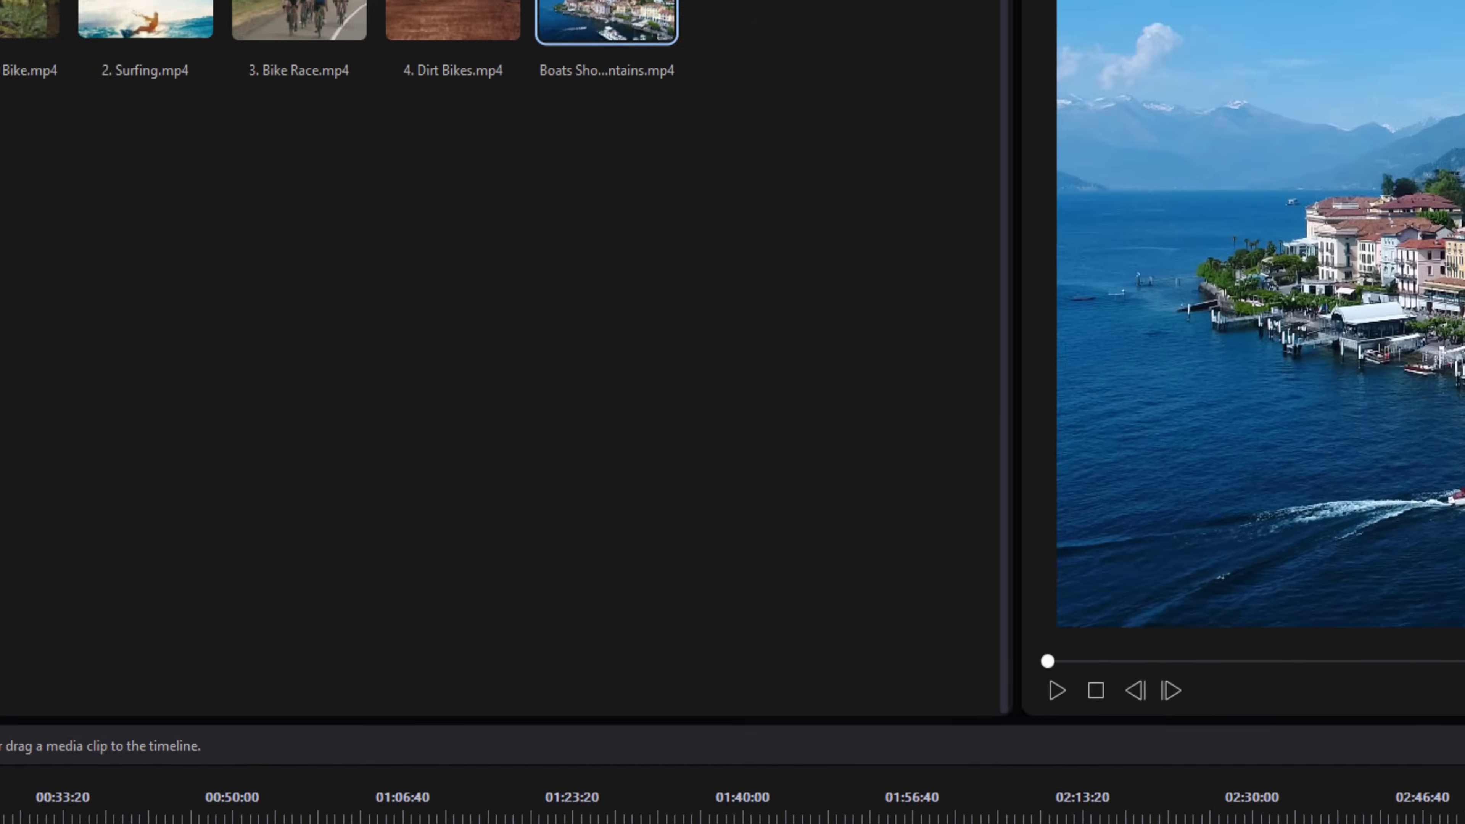
- Import the Video folder with its subfolders, then open it in the media bin to view its clips
key("ctrl+w")
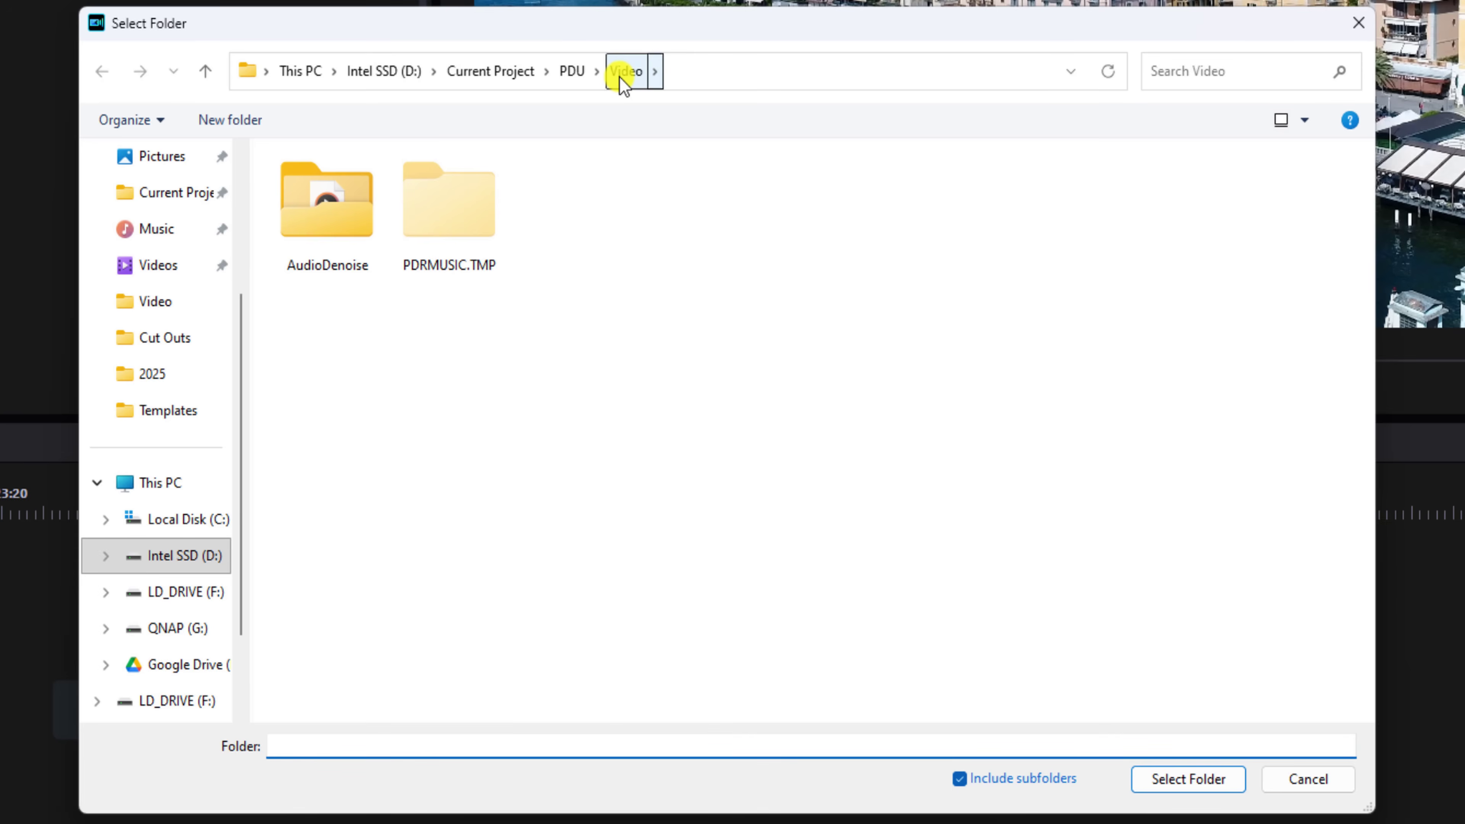
left_click(1163, 780)
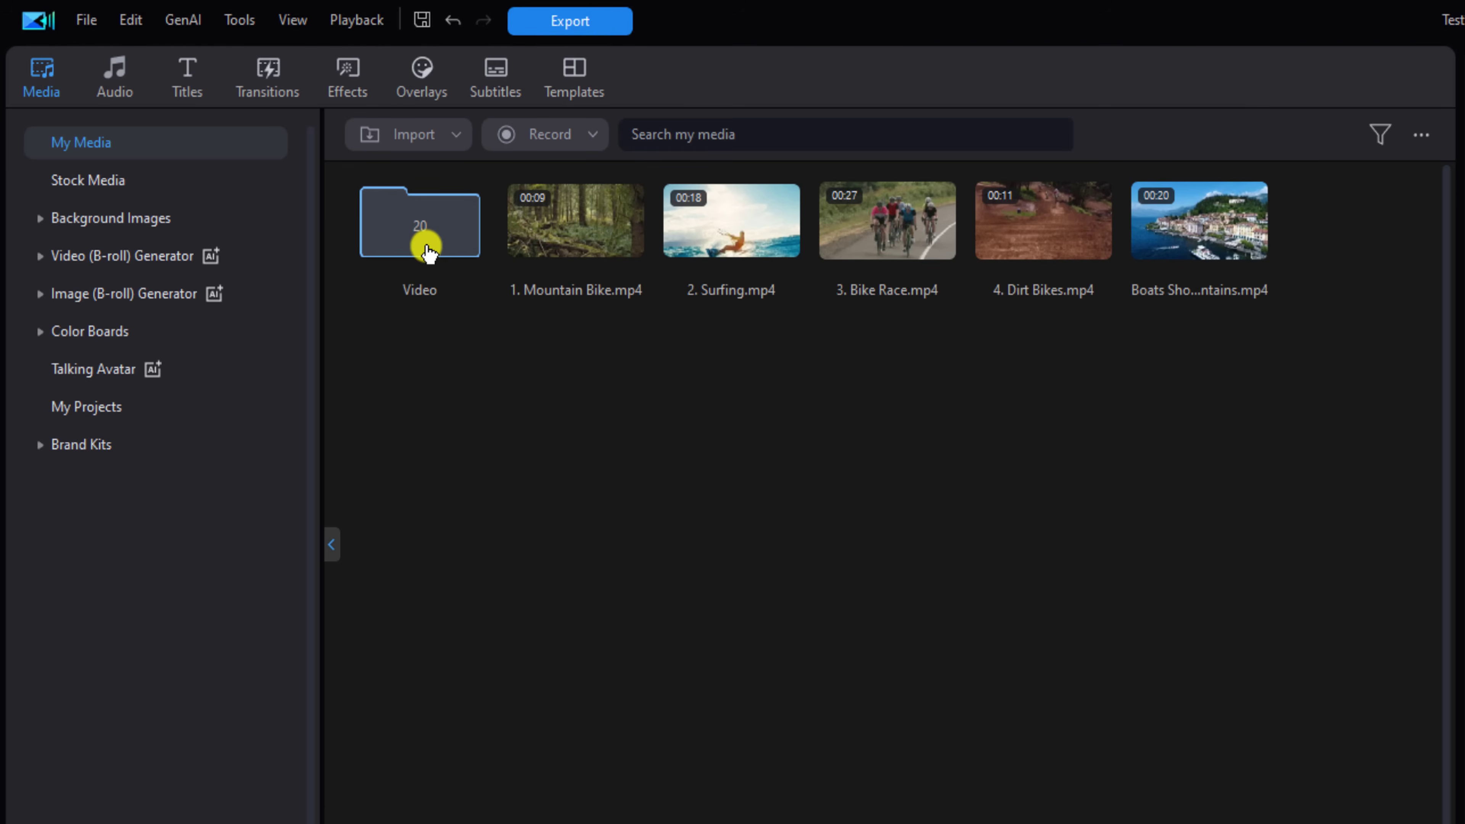
double_click(427, 248)
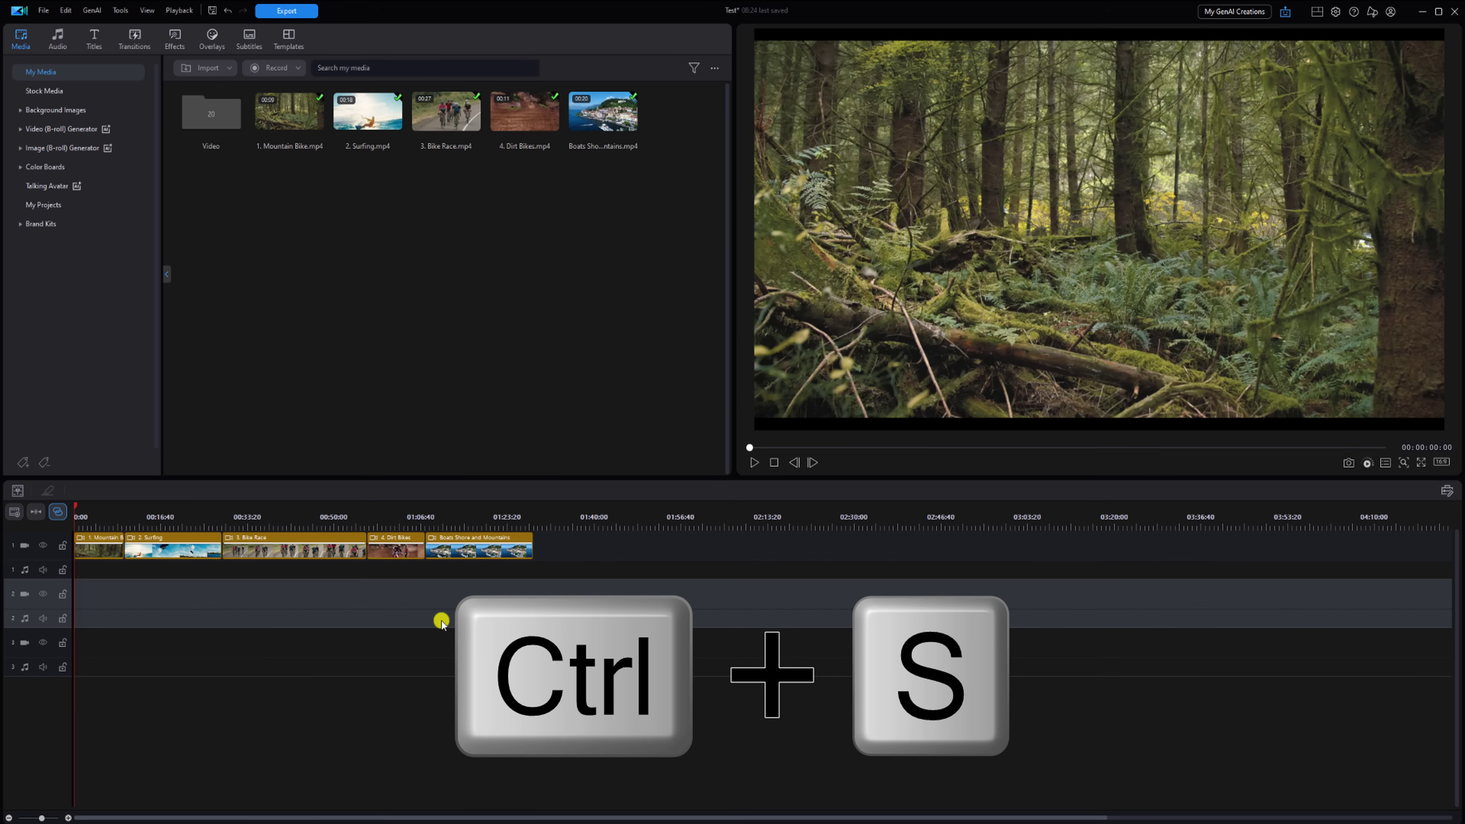
- Save the project under the file name Test.pds
key("ctrl+s")
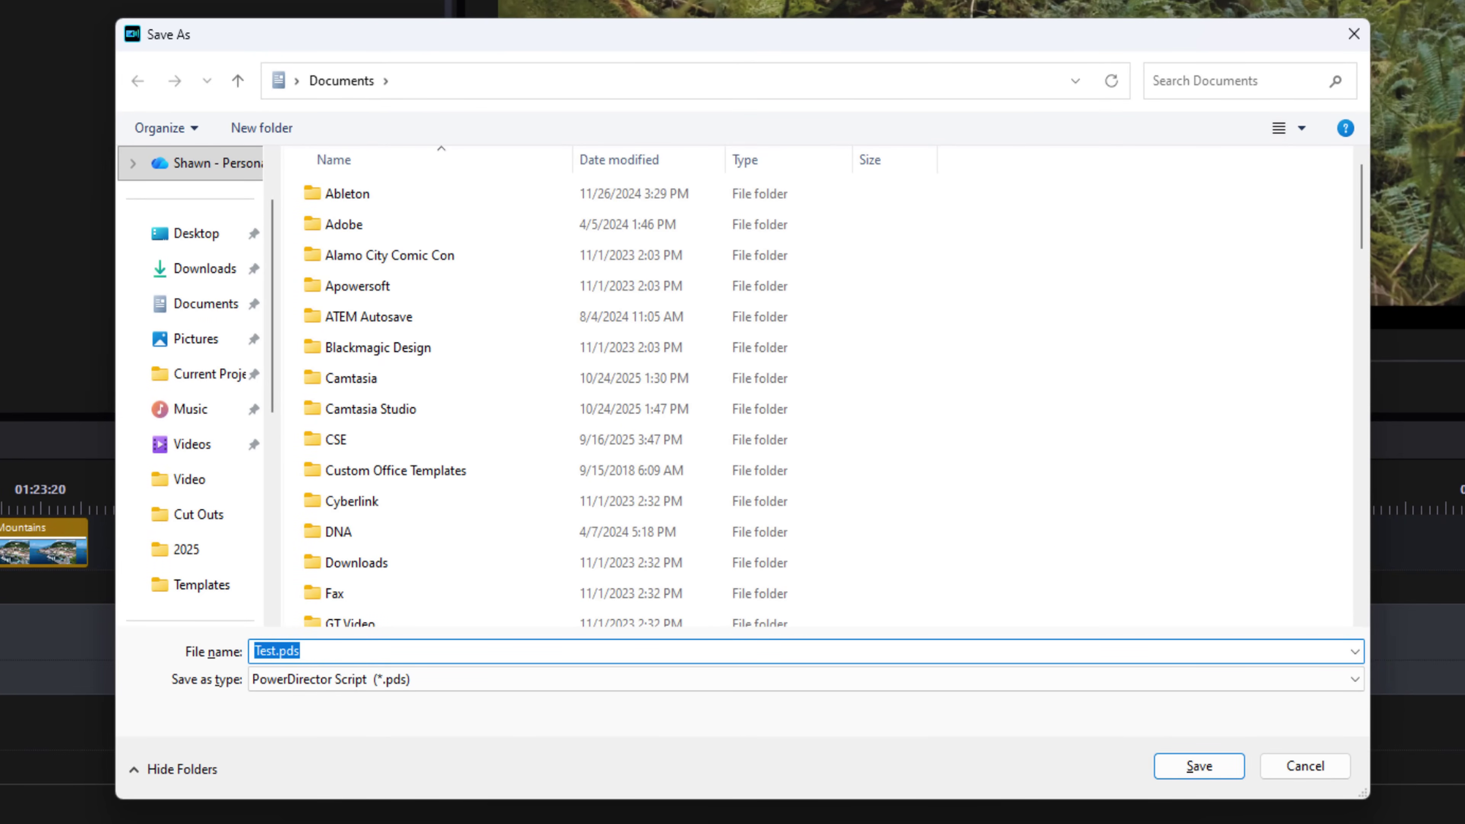
left_click(271, 651)
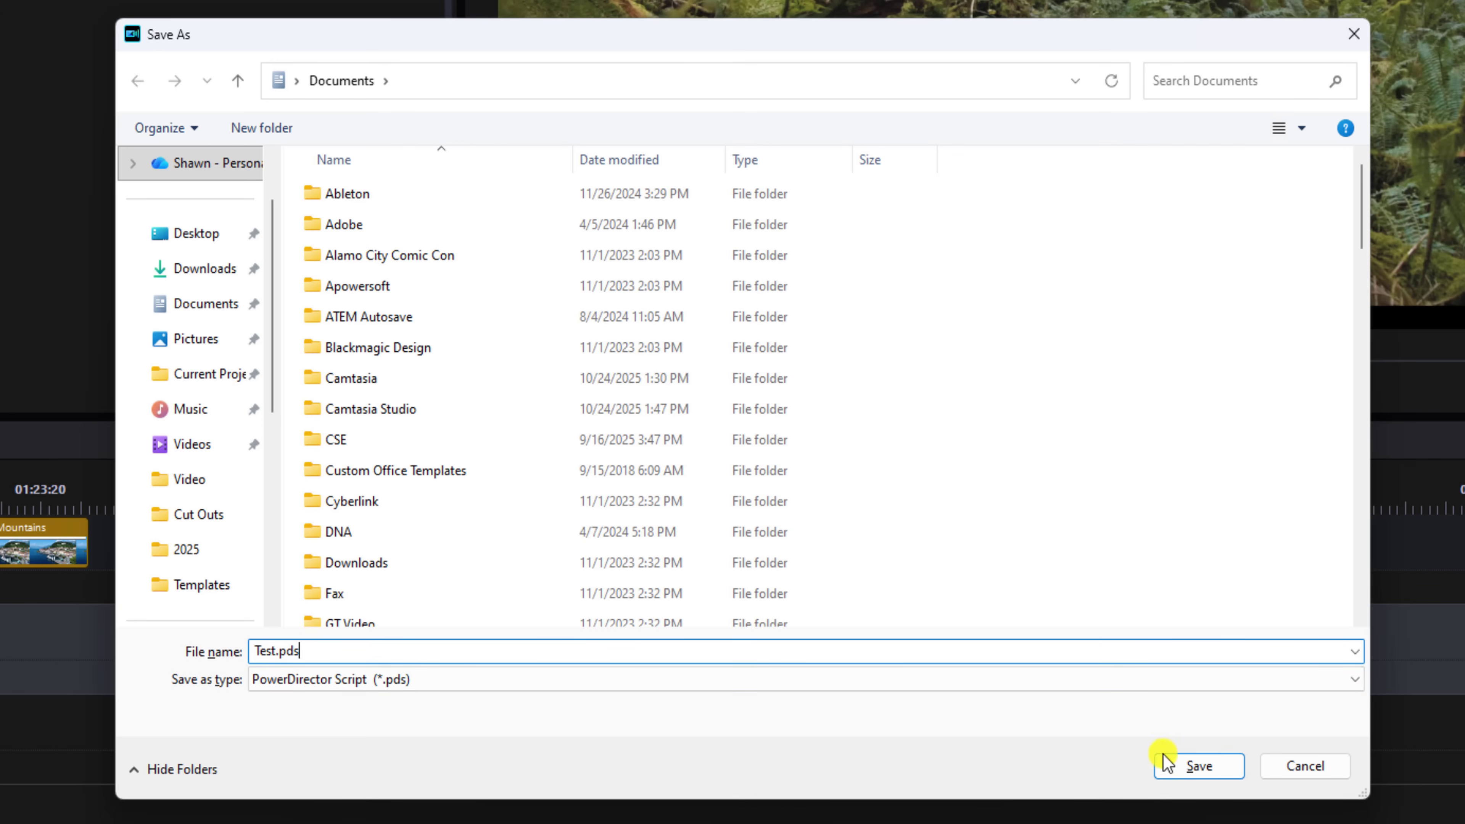
left_click(1180, 767)
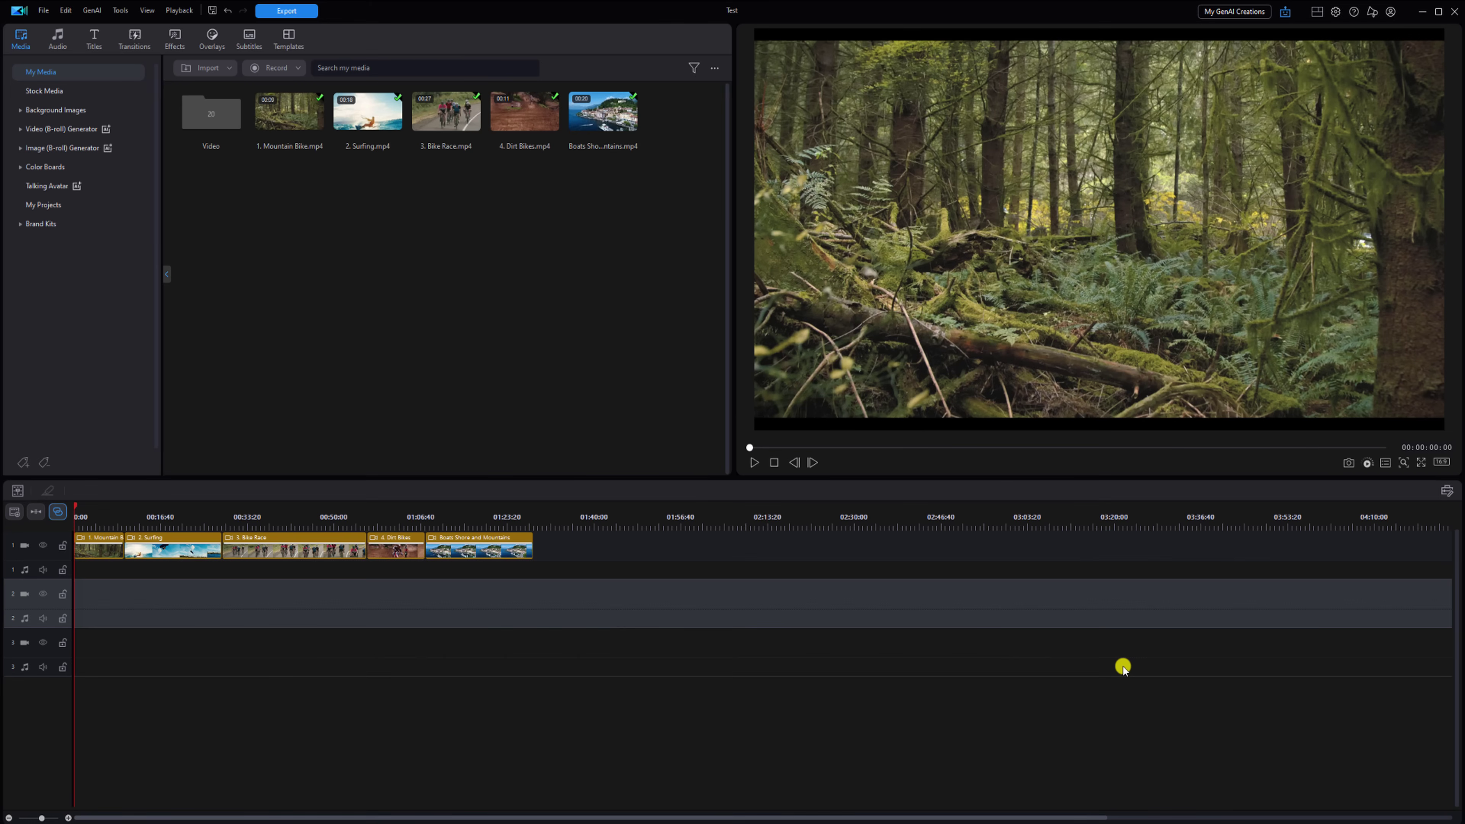
- Save a copy of the project as Test2.pds
key("ctrl+shift+s")
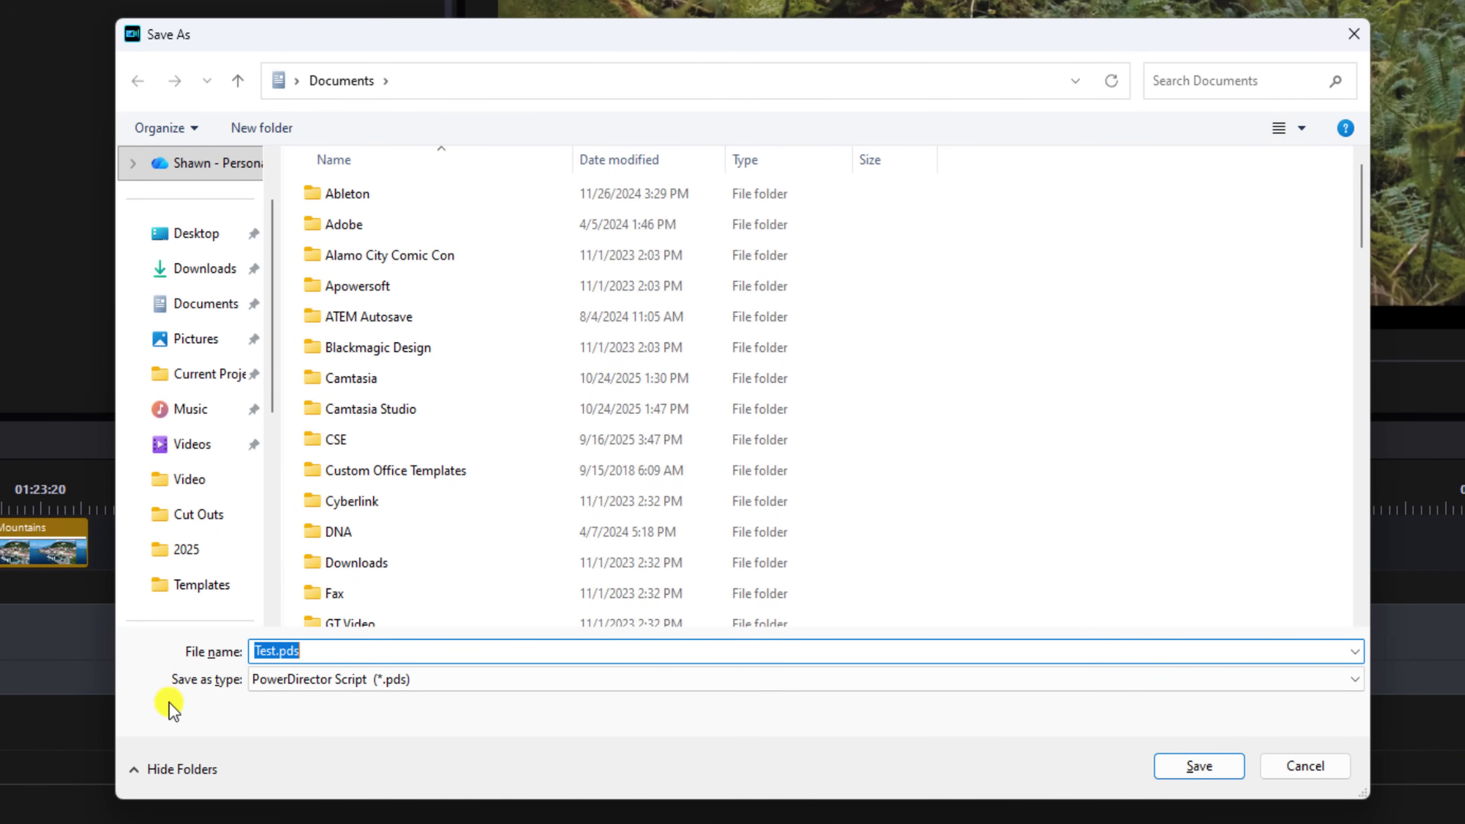
left_click(275, 650)
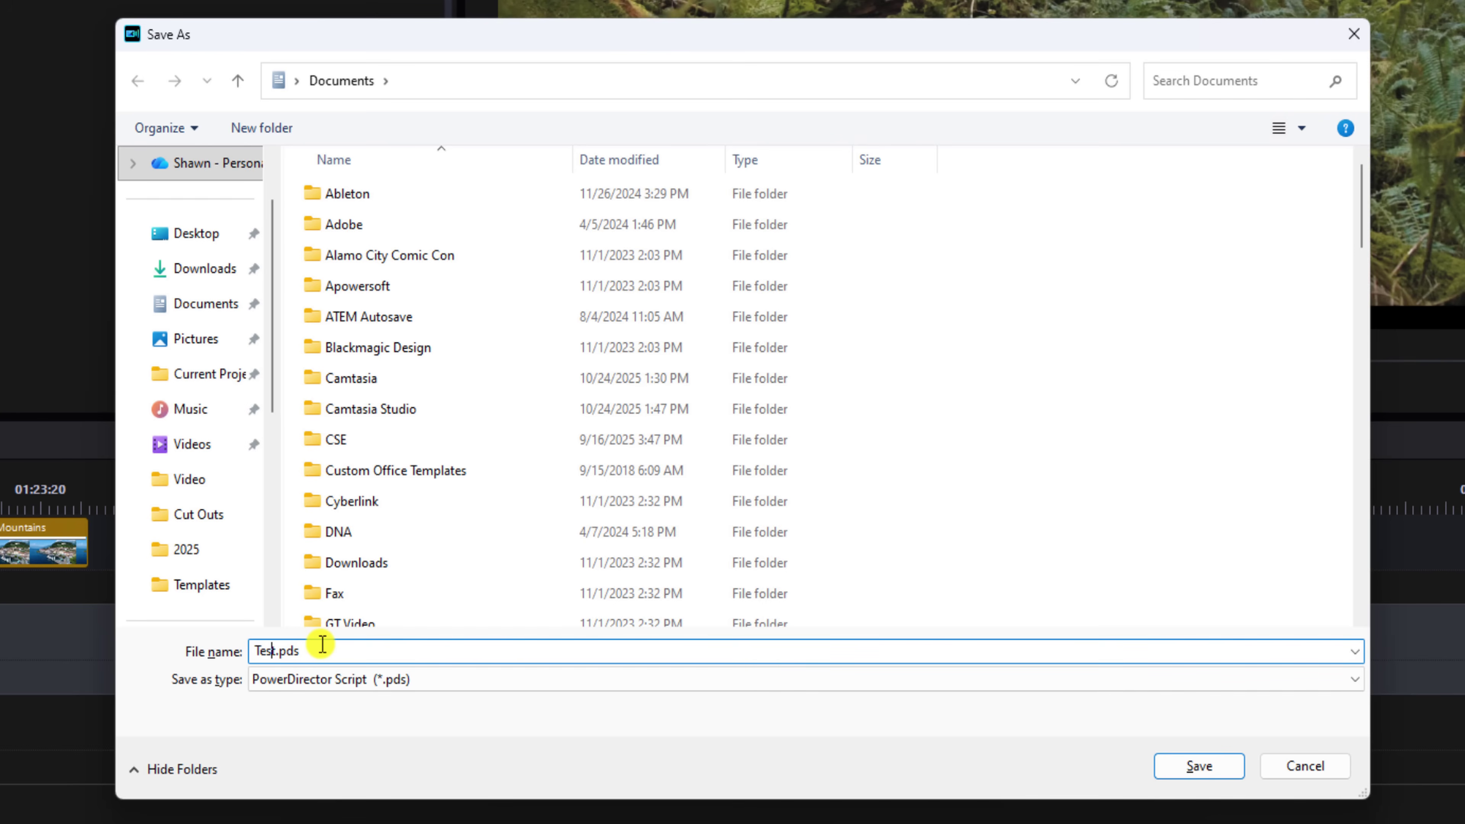
key("Right")
type("2")
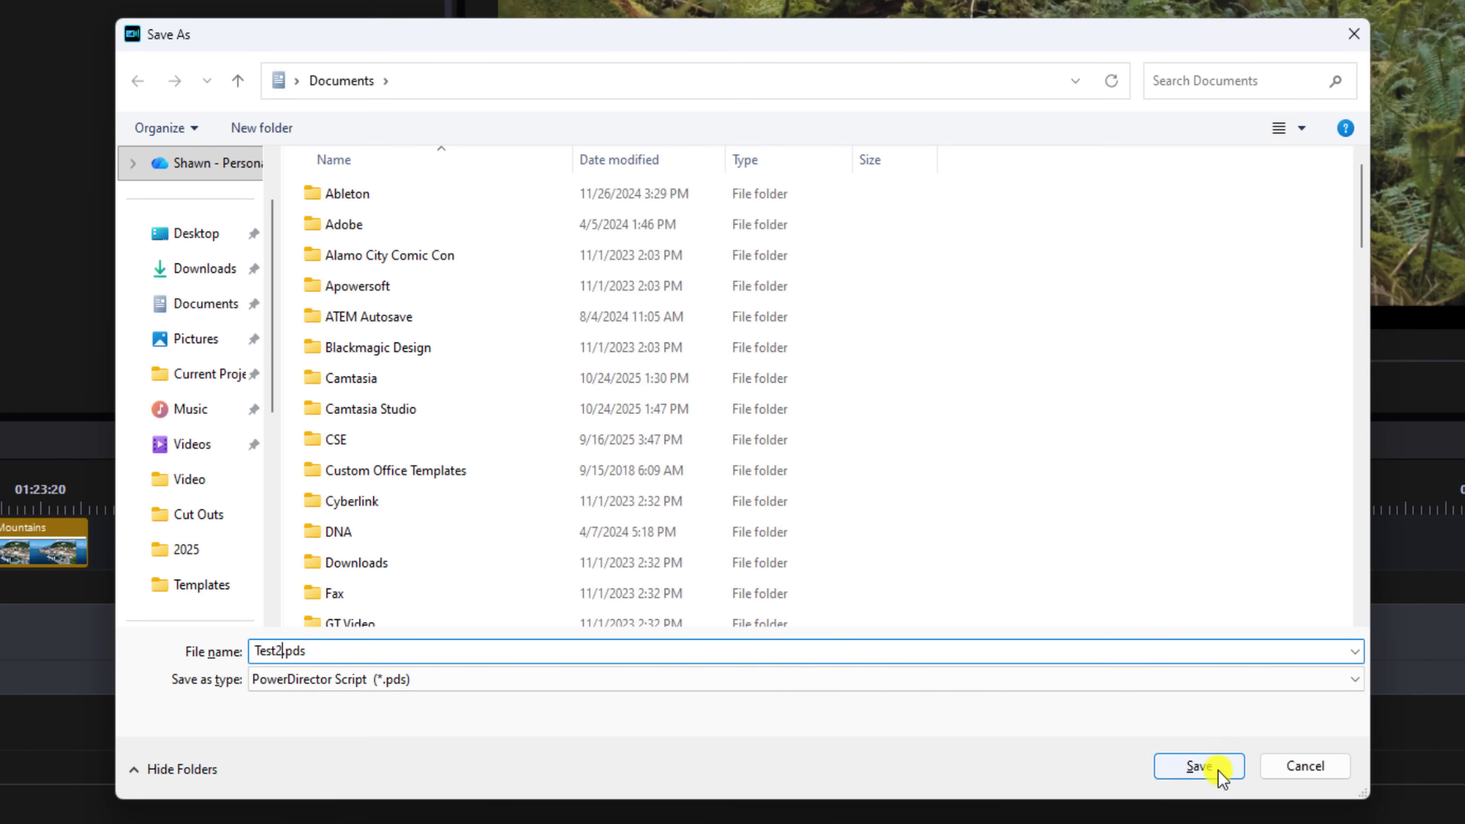
left_click(1199, 767)
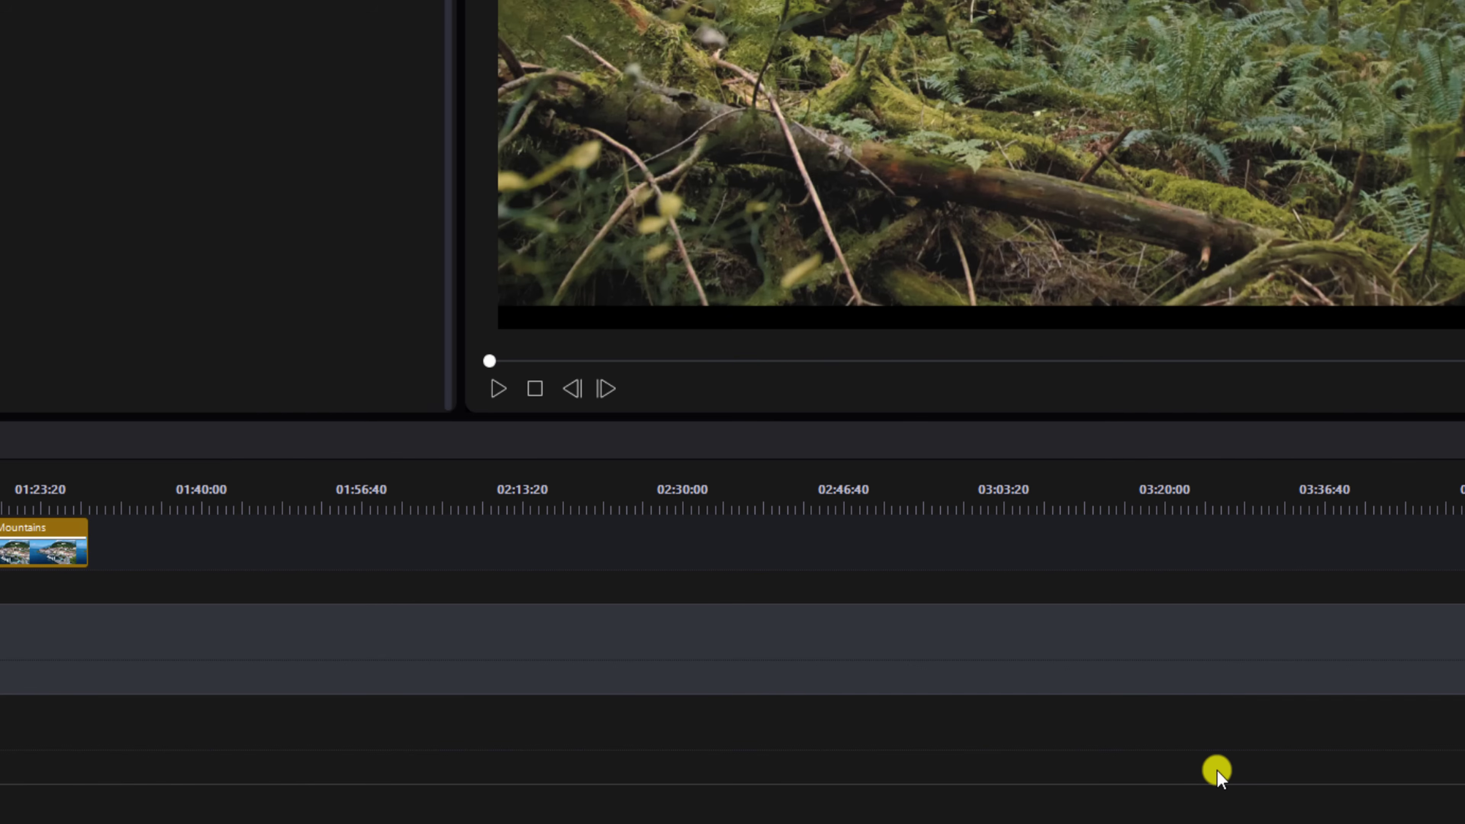
- Save another copy of the project as Test3.pds
key("ctrl+shift+s")
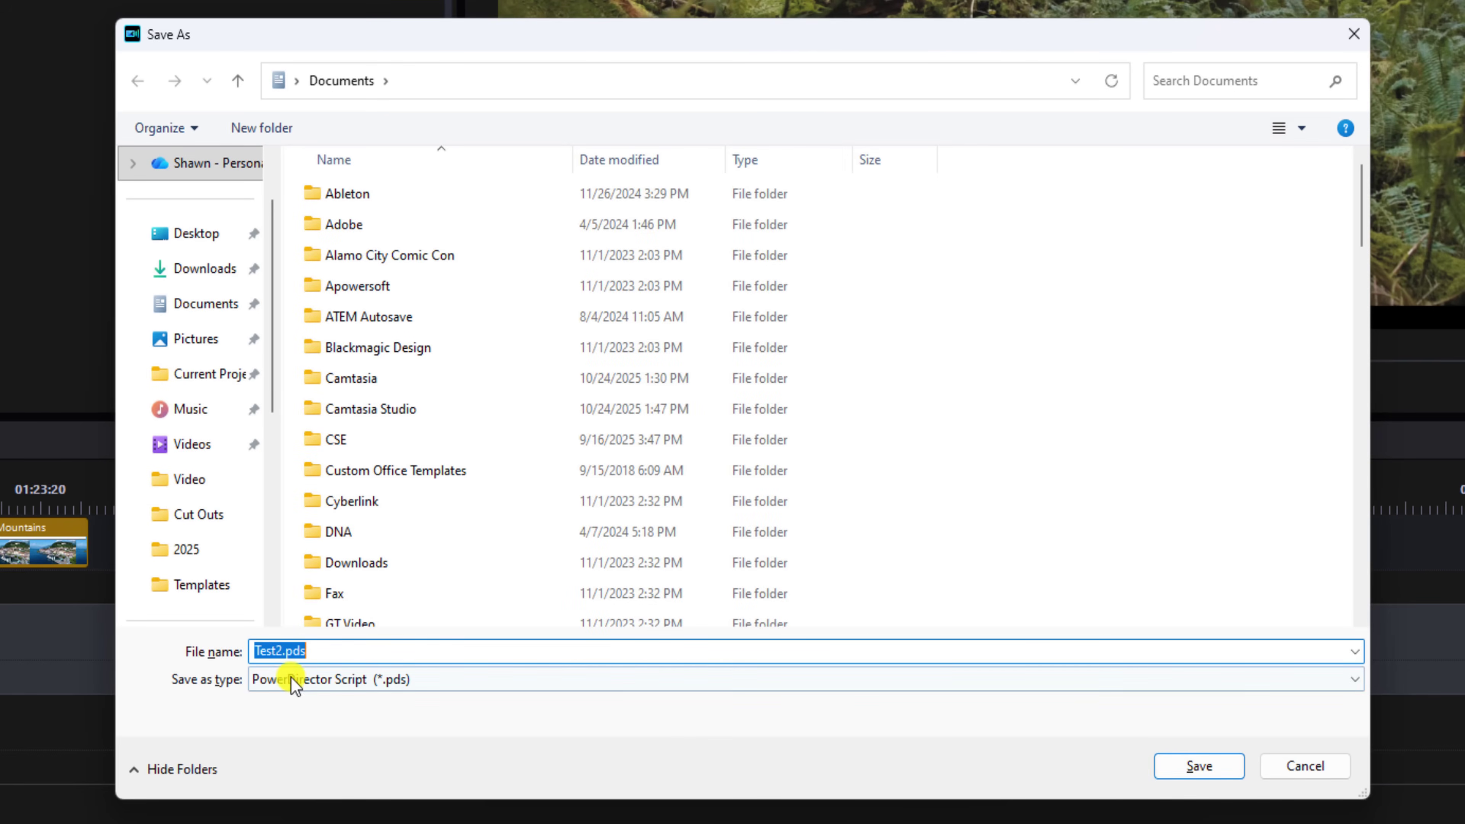
left_click(285, 651)
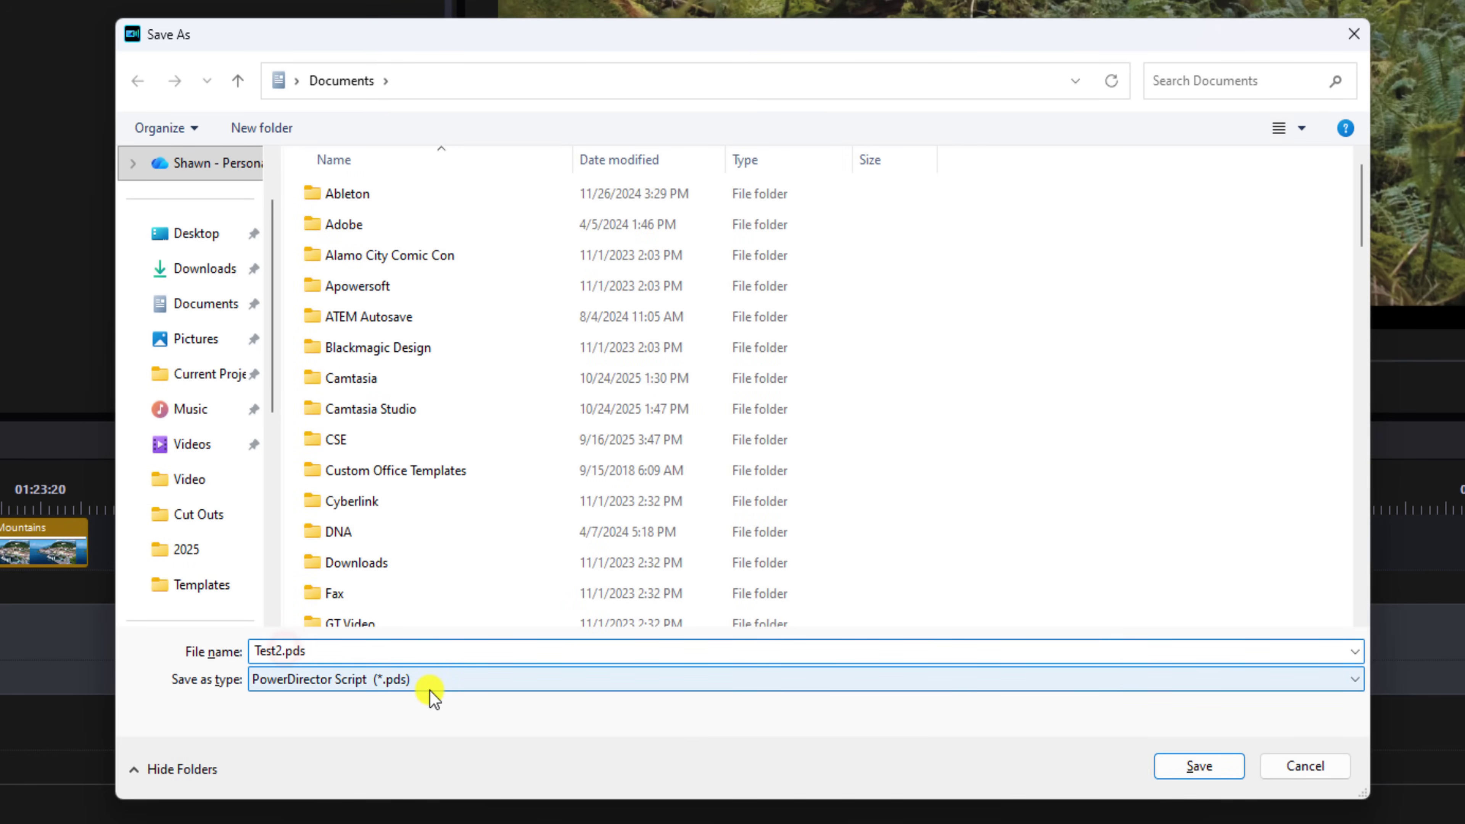
key("BackSpace")
type("3")
left_click(1195, 766)
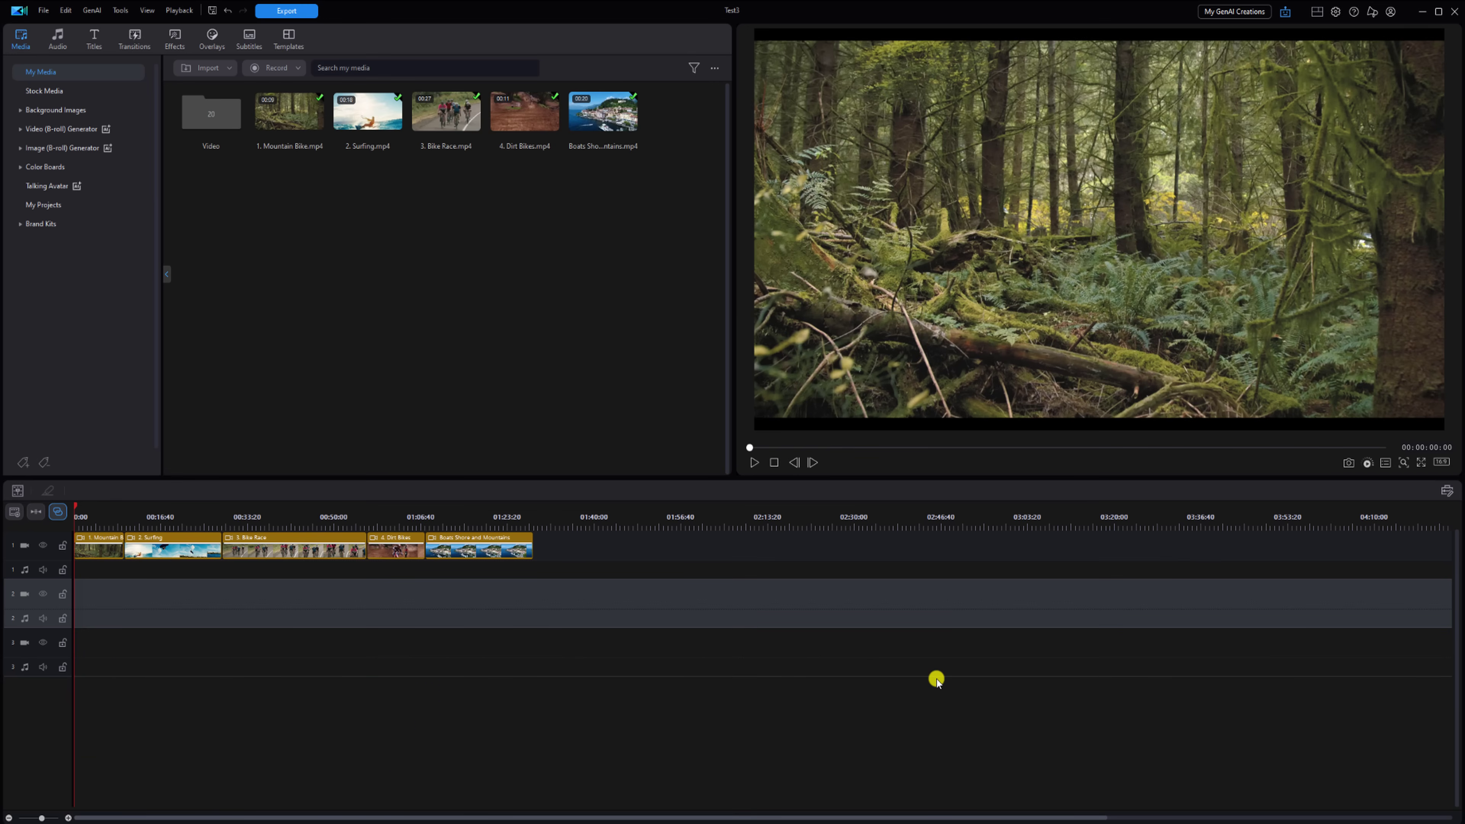
- Play the timeline preview and pause it at 00:00:04:37 in Mountain Bike
key("space")
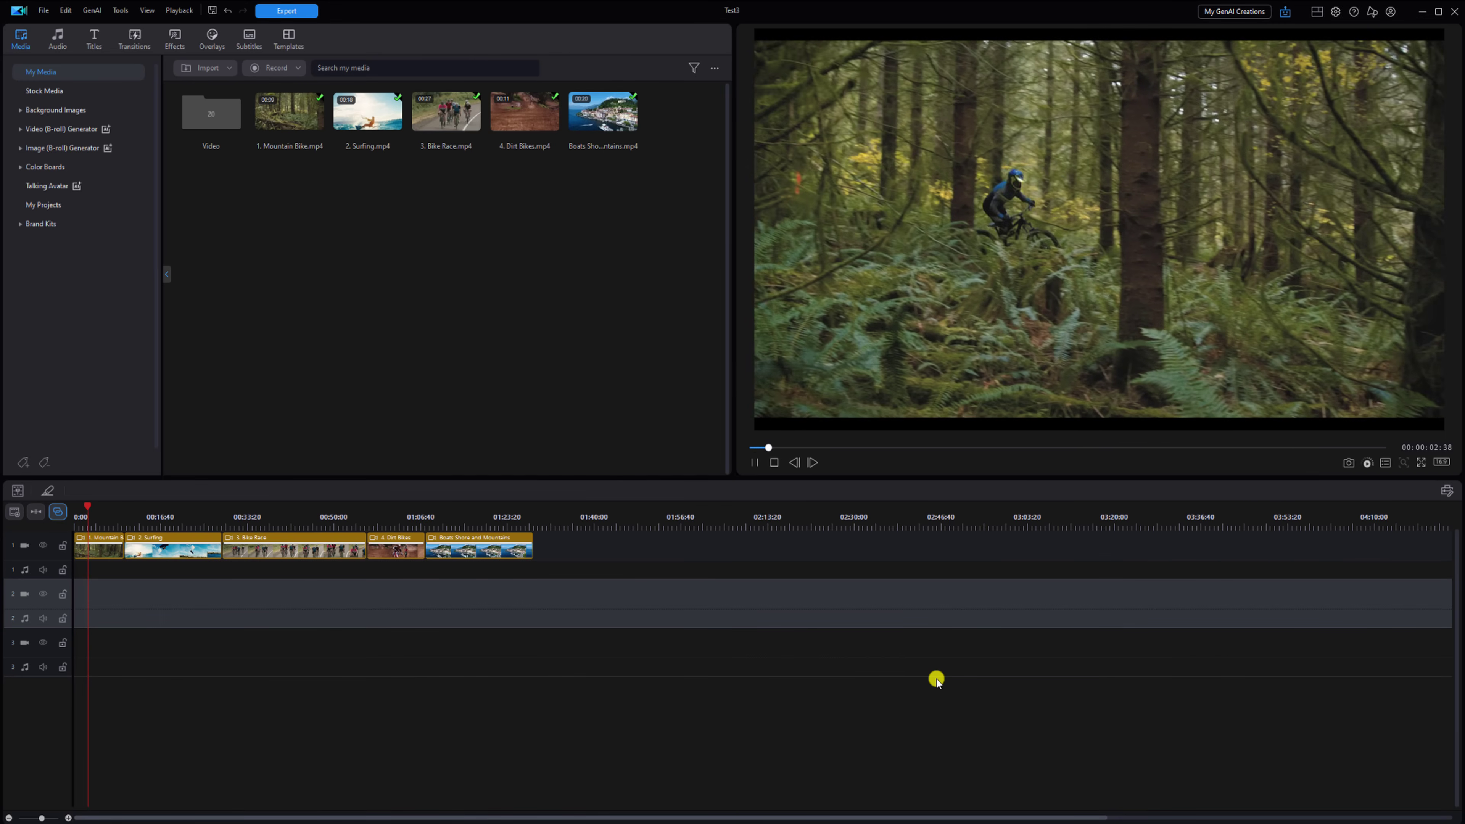
key("space")
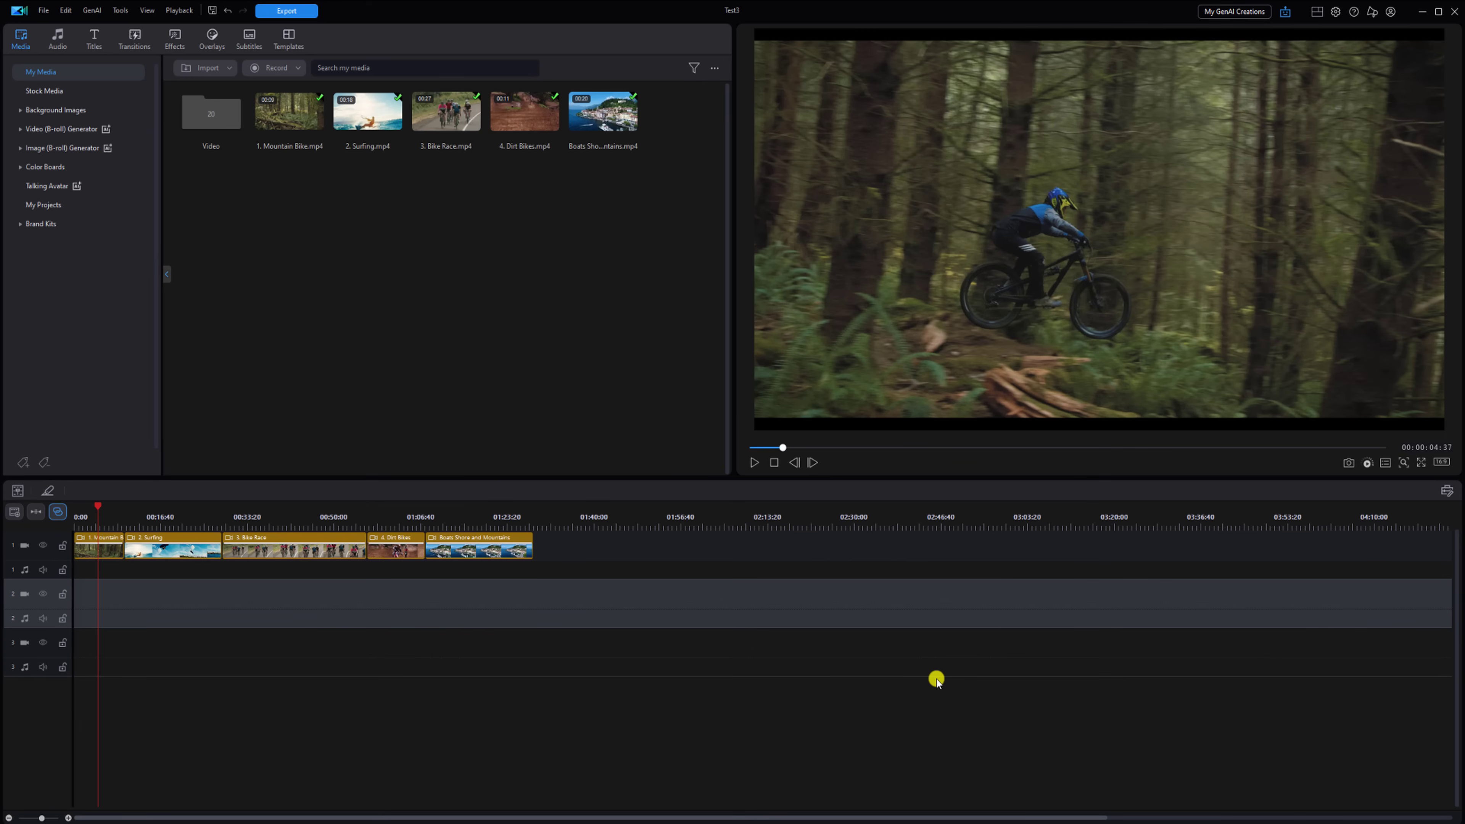
- Fast-forward the preview from 2X up to 16X, resume normal speed, and stop at 00:00:45:51
key("ctrl+f")
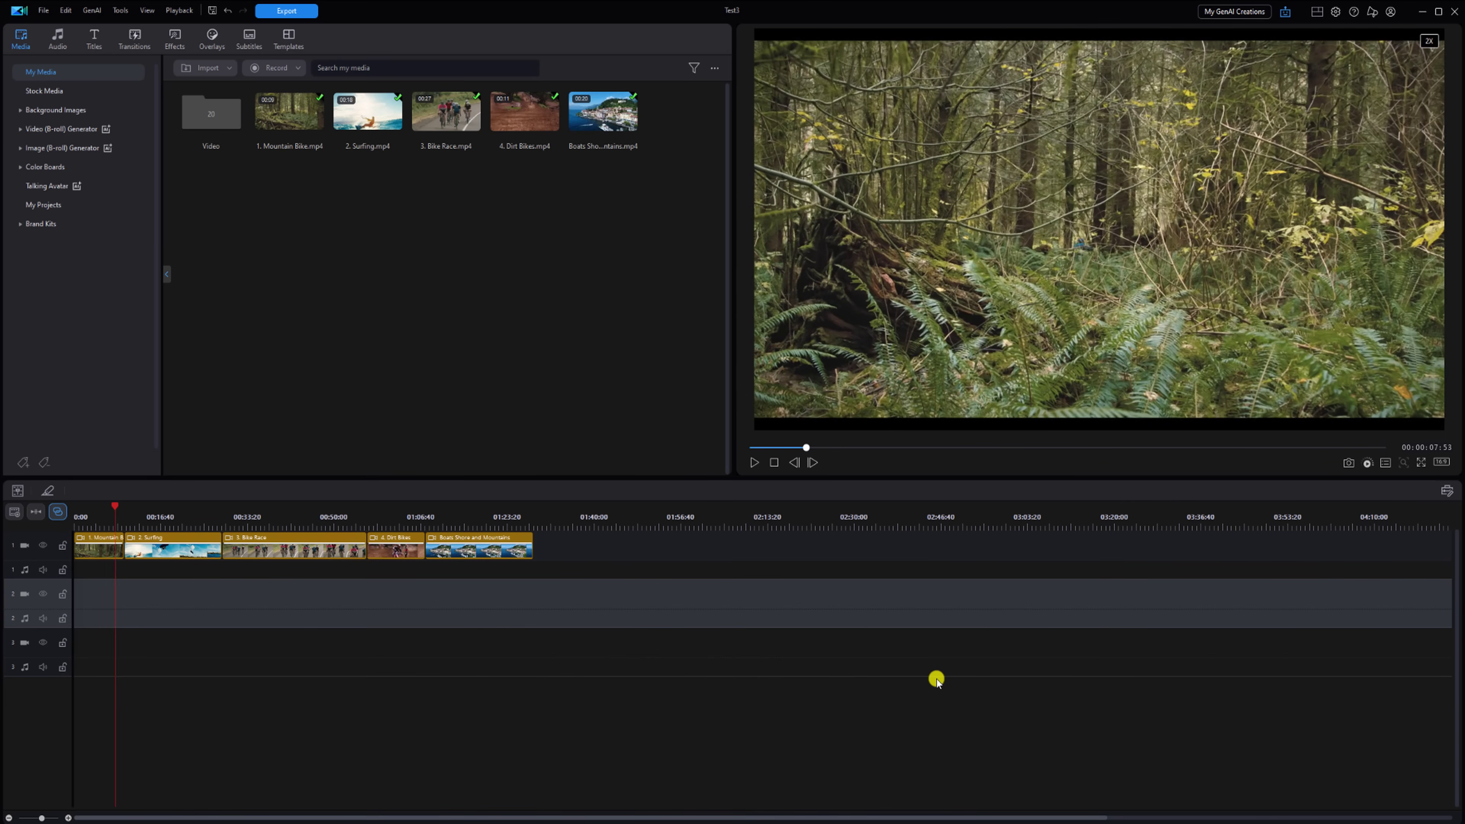
key("ctrl+f")
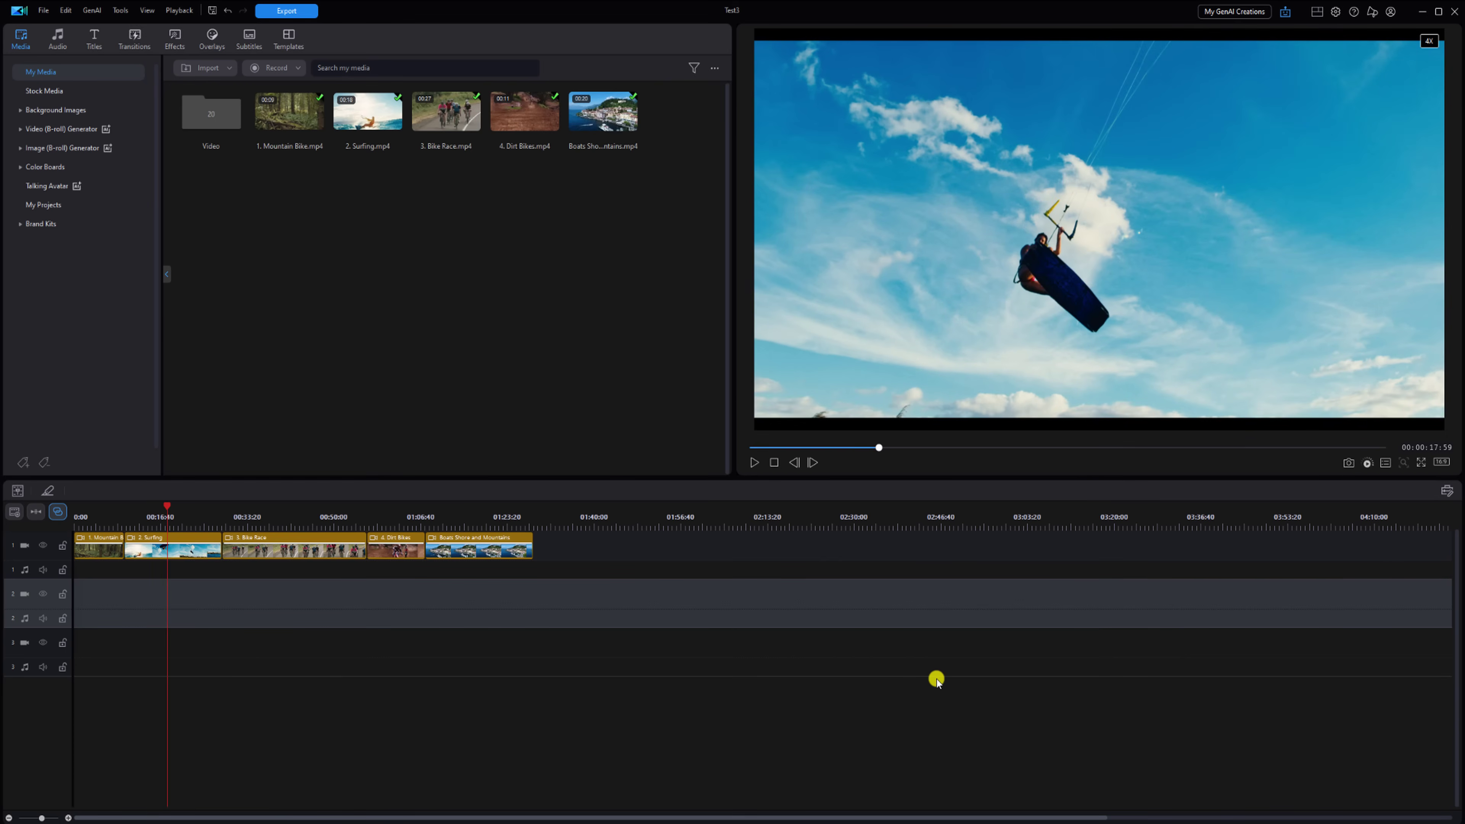
key("ctrl+f")
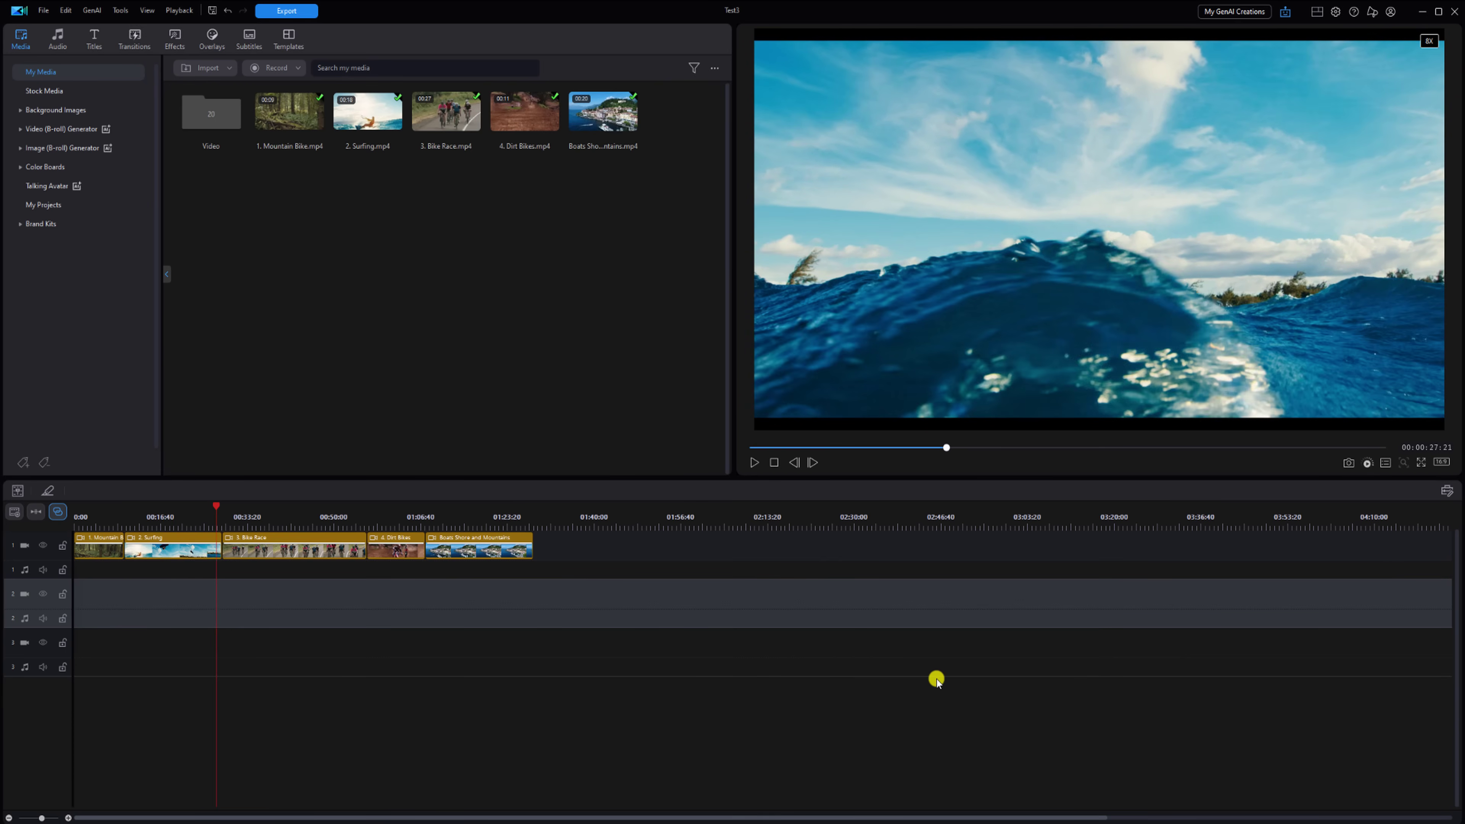
key("ctrl+f")
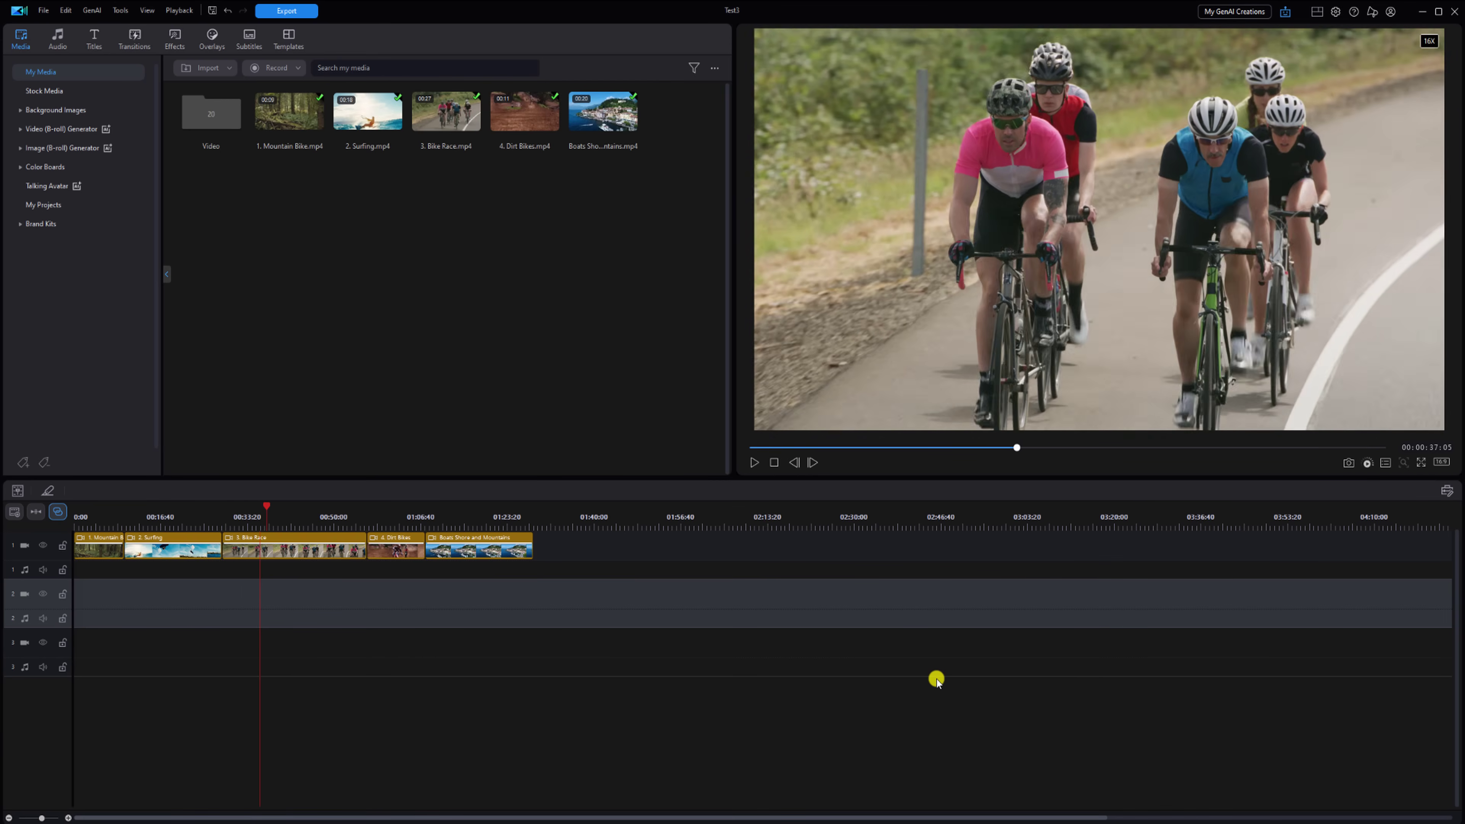
key("space")
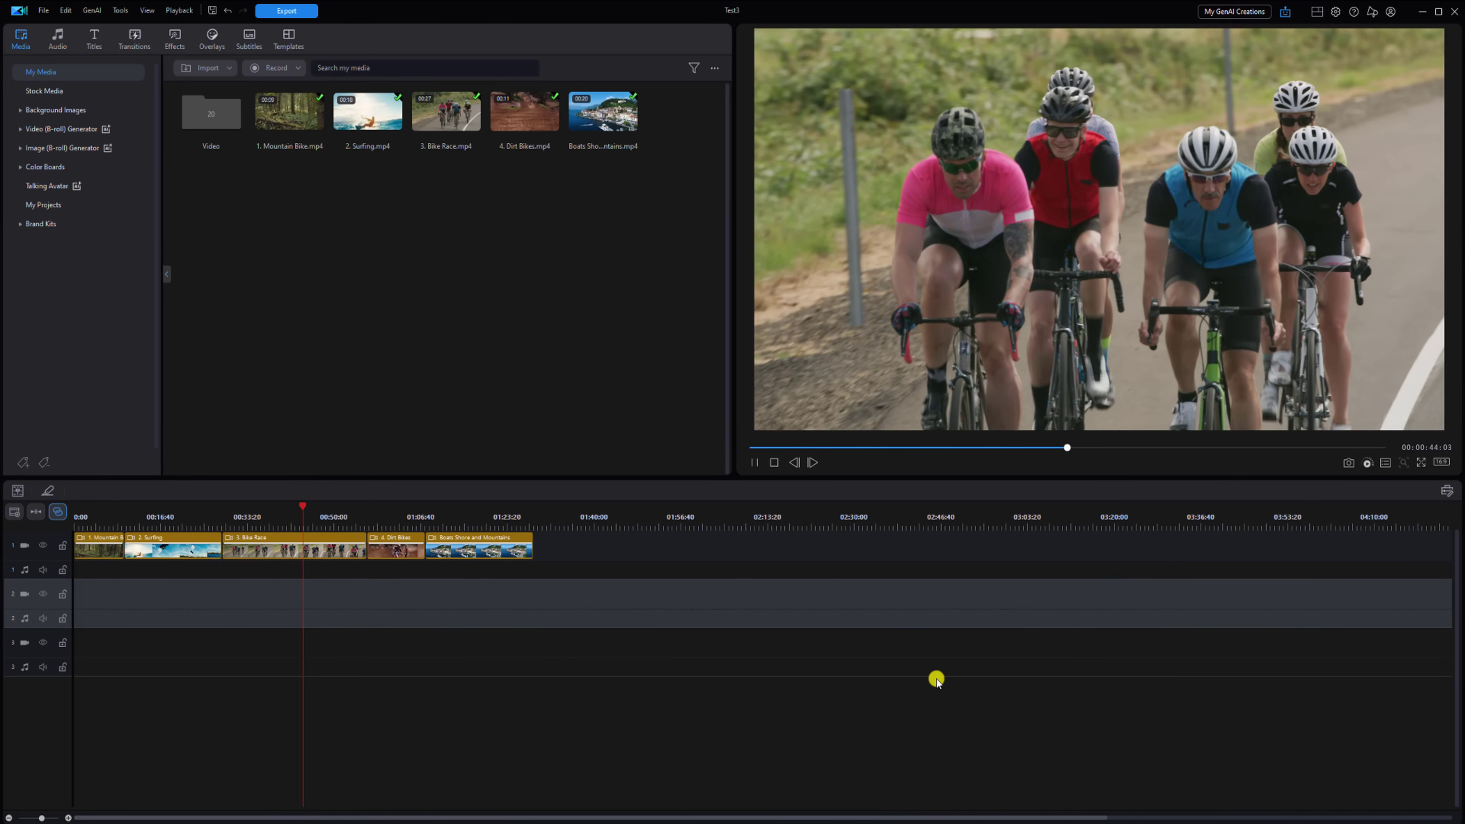
key("space")
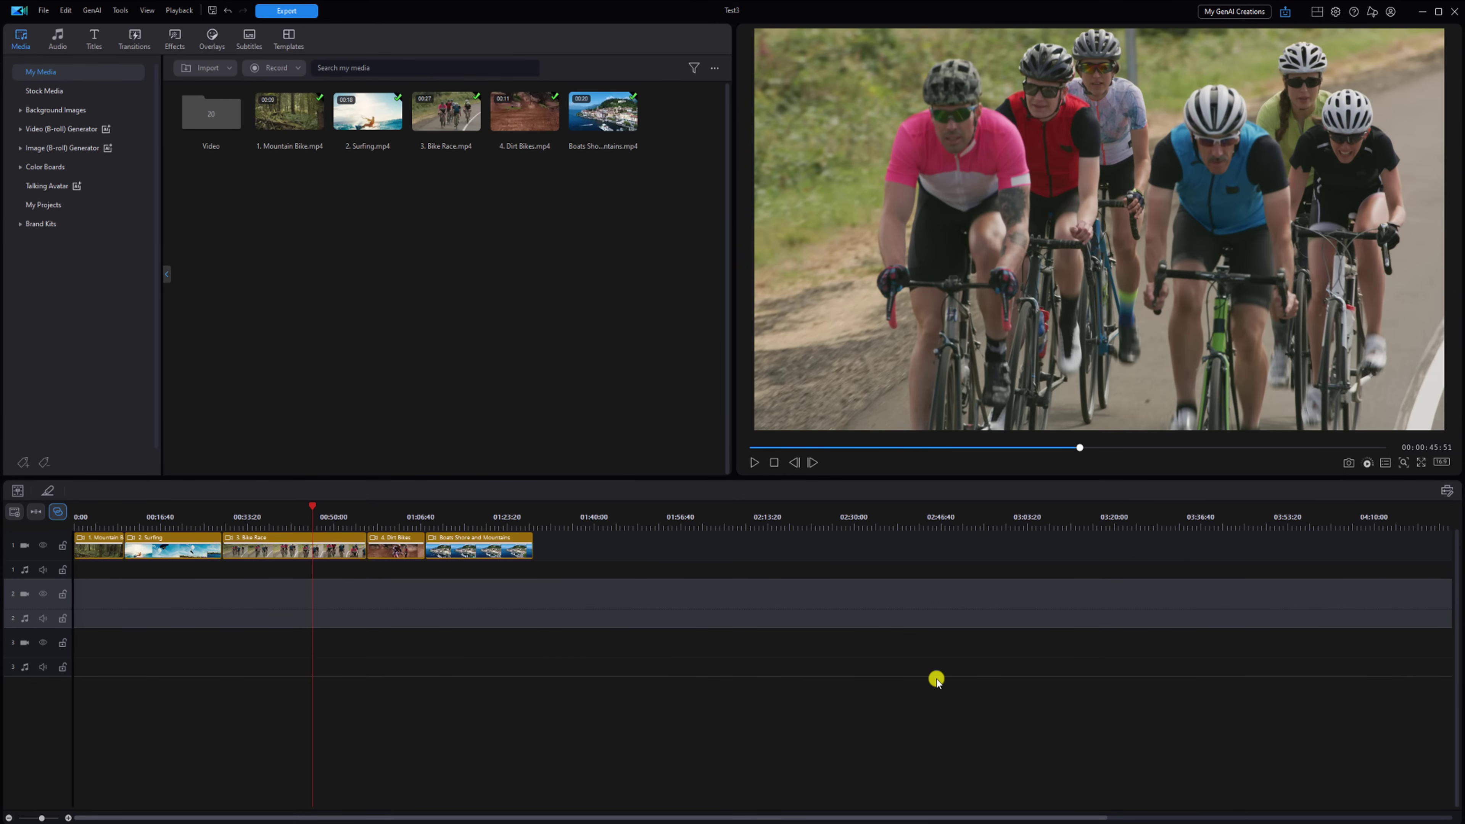